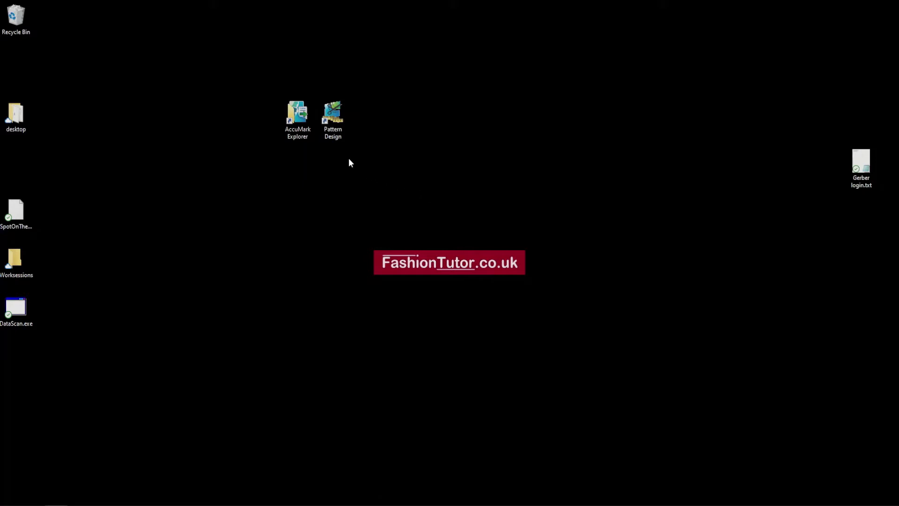
# Launch AccuMark Explorer and refresh all drives to list drive C: storage areas
pyautogui.doubleClick(300, 121)
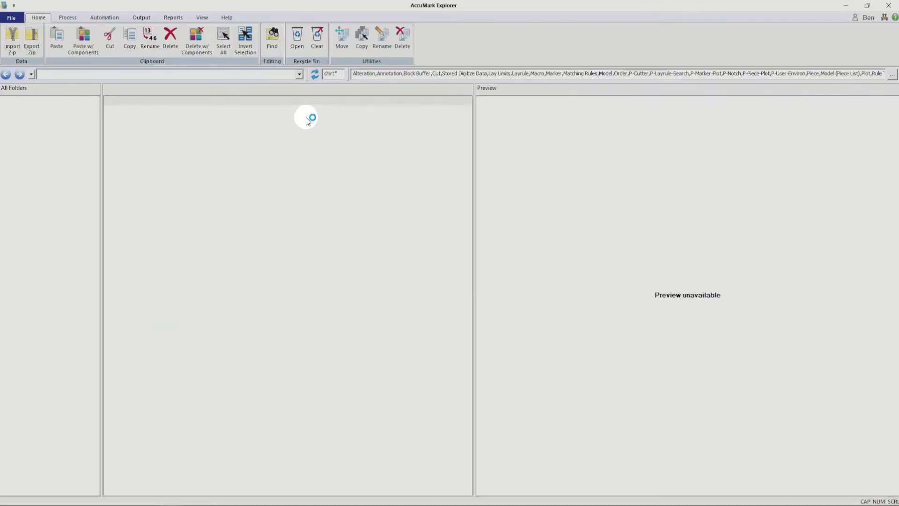
pyautogui.click(203, 19)
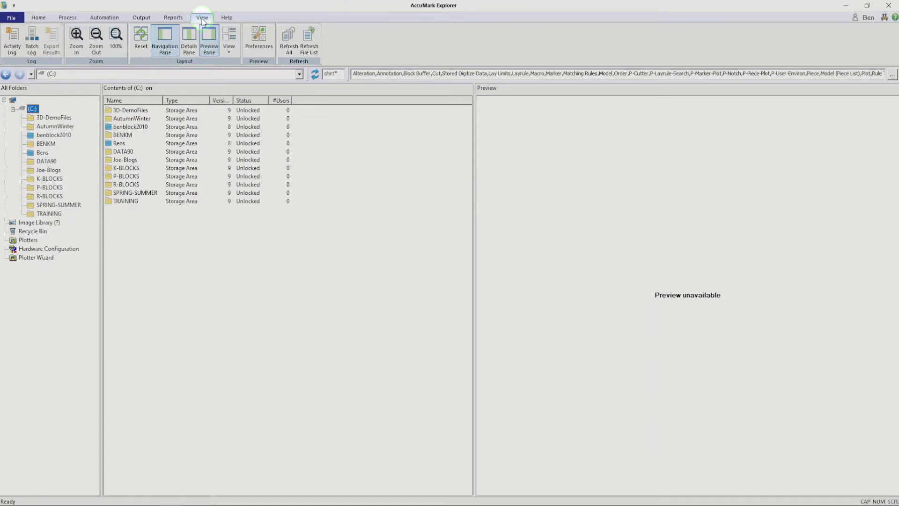
pyautogui.click(288, 42)
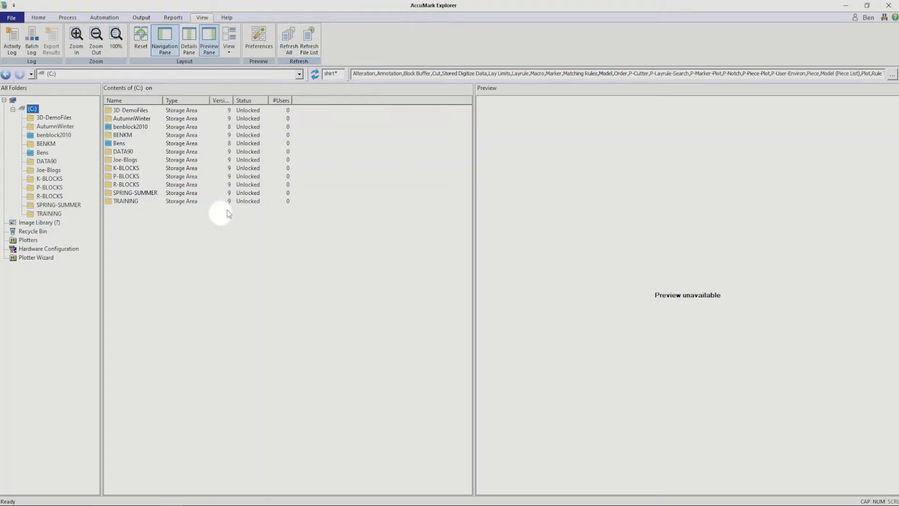
# Create a new V9 storage area named 123 on drive C:
pyautogui.rightClick(136, 244)
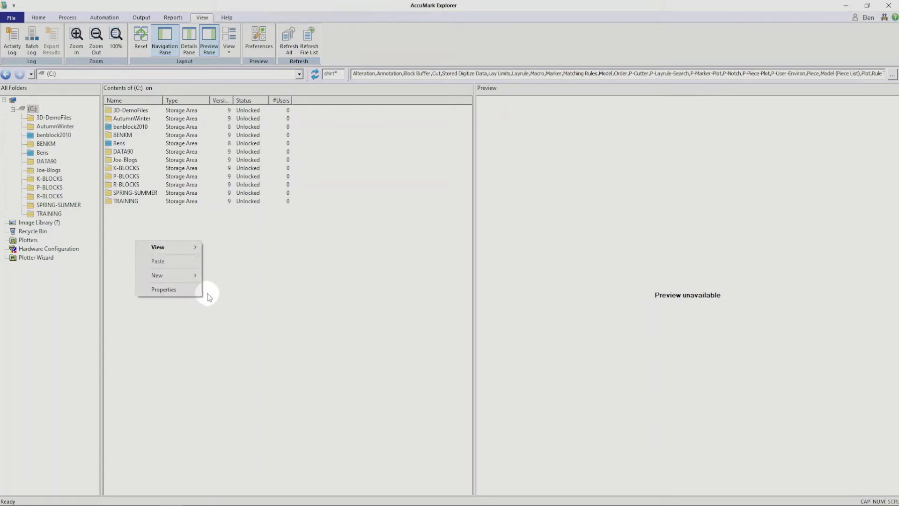
pyautogui.moveTo(169, 275)
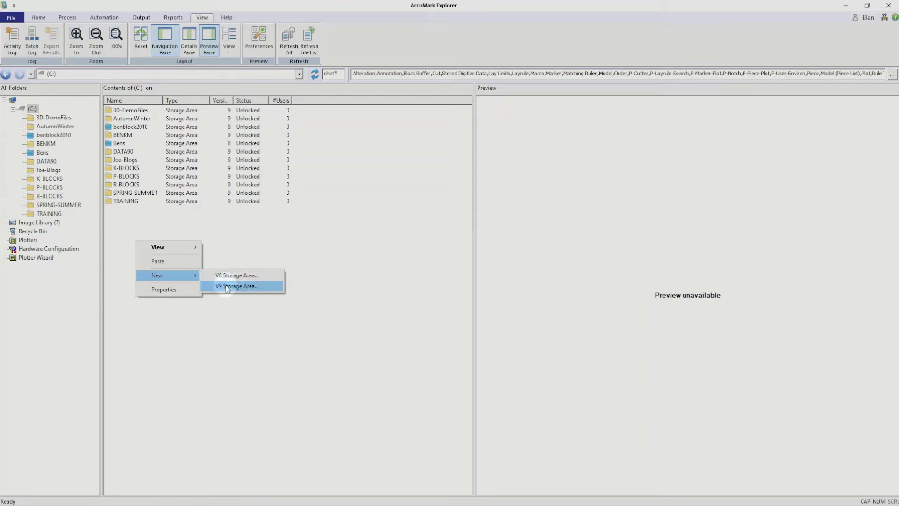
pyautogui.click(227, 287)
pyautogui.write('12')
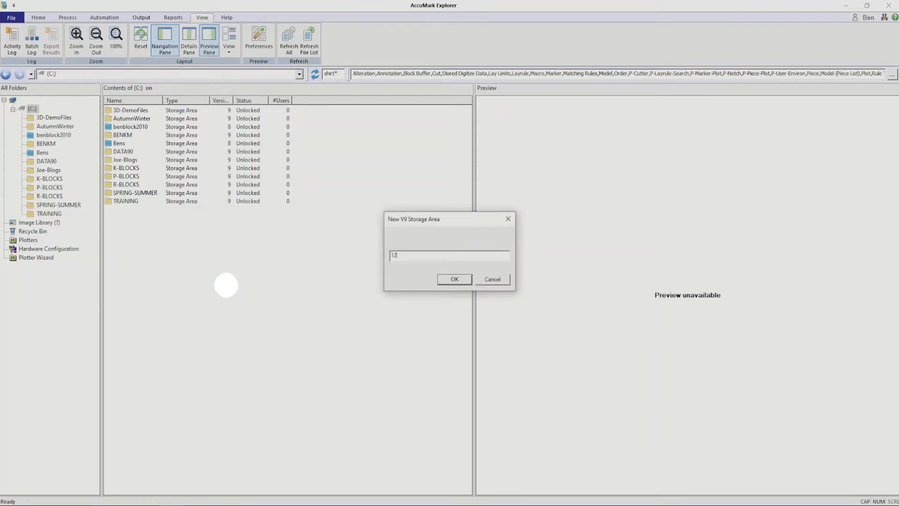
pyautogui.write('3')
pyautogui.press('Return')
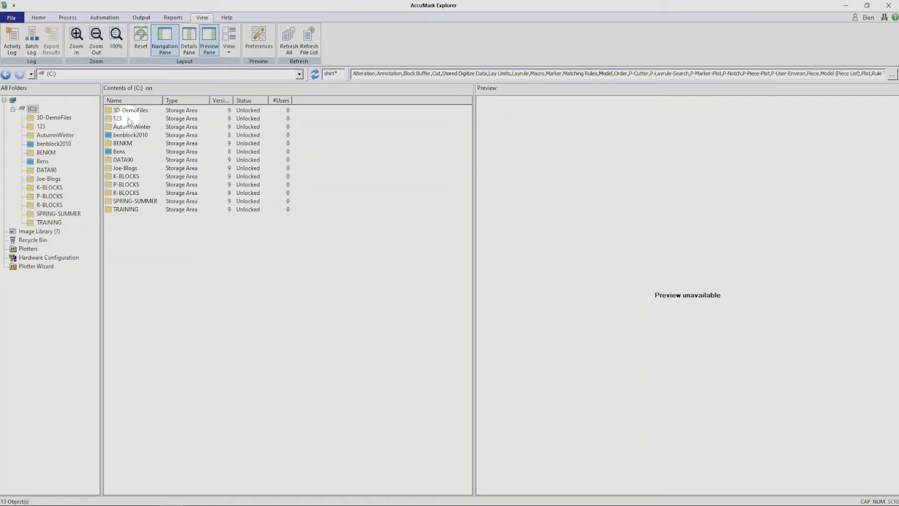
# Refresh all drives and expand drive C: to confirm storage area 123 is listed
pyautogui.click(287, 49)
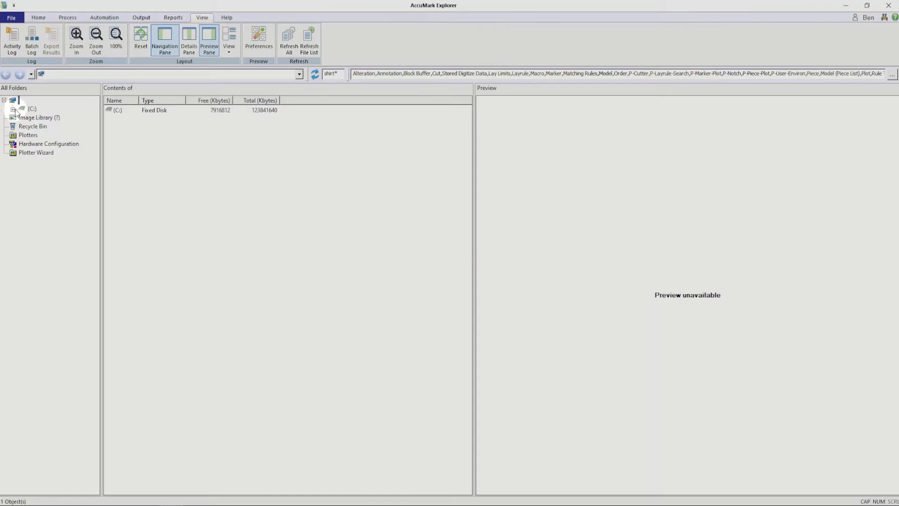
pyautogui.click(13, 109)
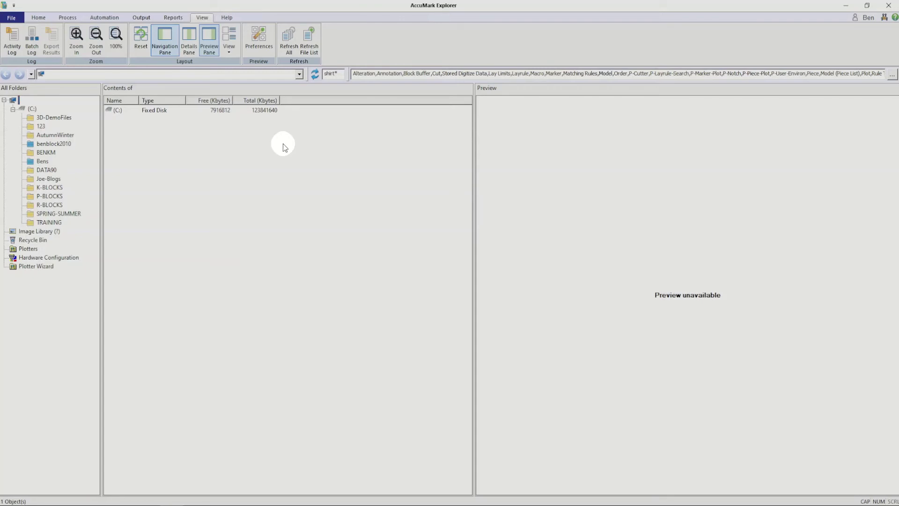
# Refresh all drives again and restore the AccuMark Explorer window from maximized
pyautogui.click(284, 37)
pyautogui.doubleClick(525, 9)
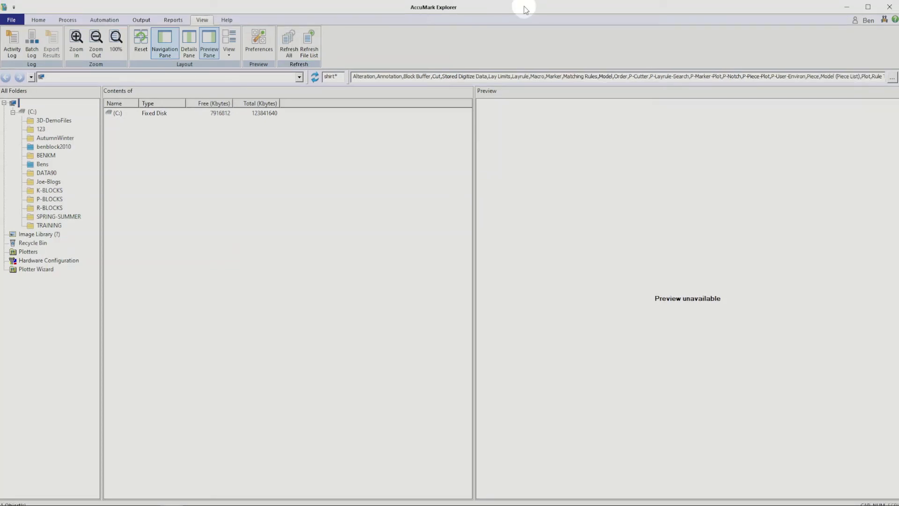
# Minimize AccuMark Explorer and bring DataScan.exe into view in the Common Files Gerber Technology folder
pyautogui.click(847, 7)
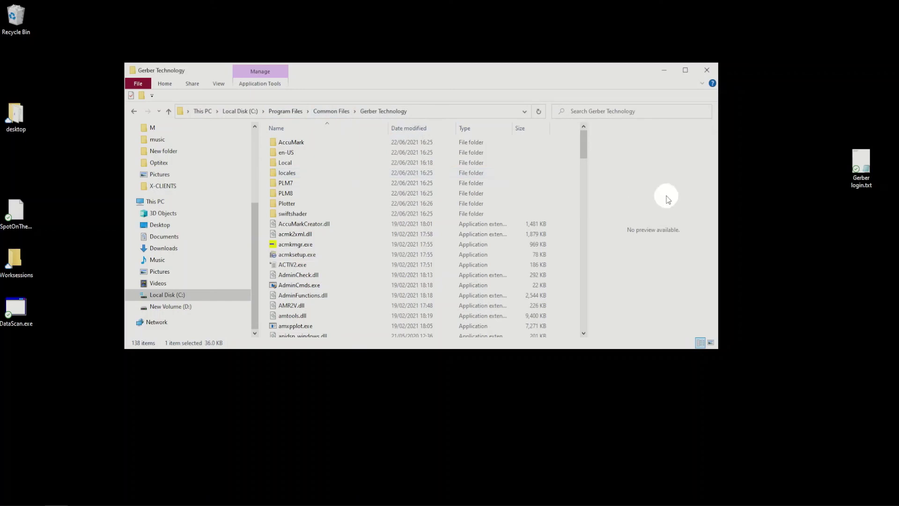
pyautogui.moveTo(585, 149); pyautogui.dragTo(588, 196)
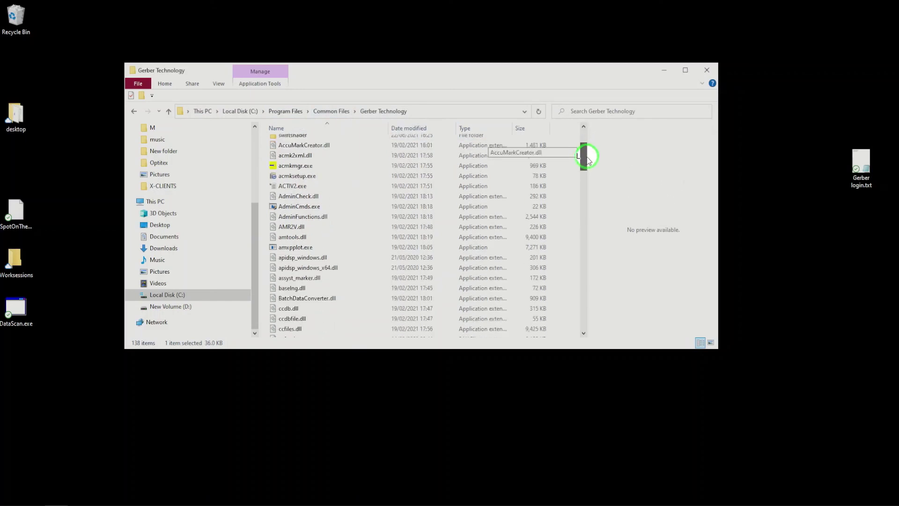